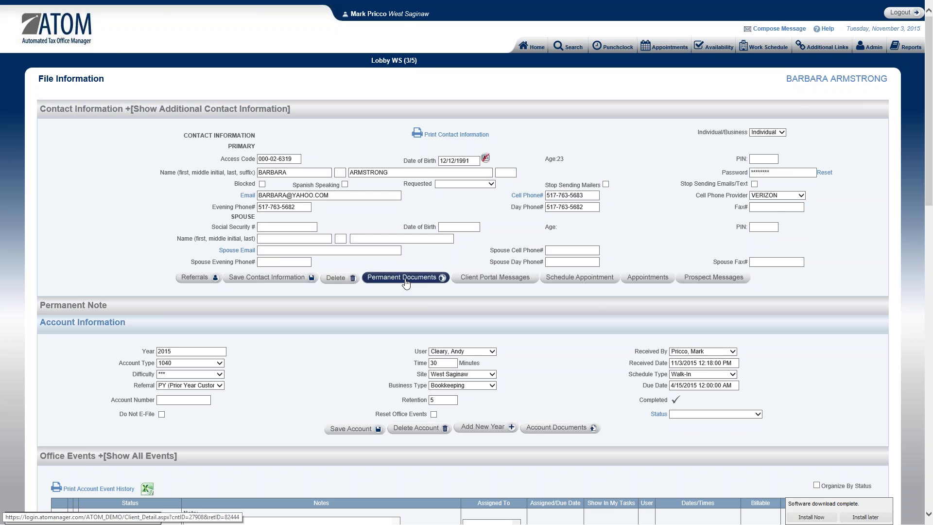
- Open the client's Permanent Documents page showing the three uploaded PDFs
{"action": "left_click", "coordinate": [406, 282]}
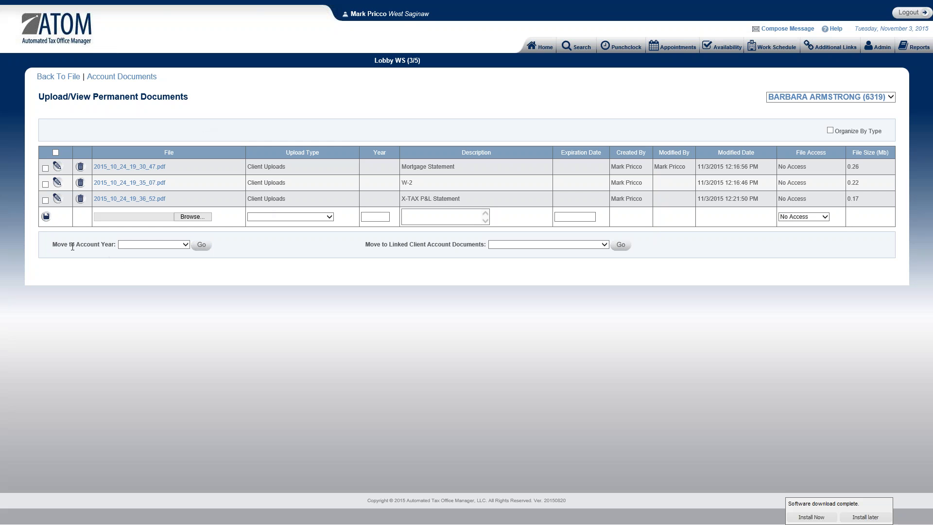
- Move the Mortgage Statement and W-2 files into the 2014 (Tax Preparation) account year
{"action": "left_click", "coordinate": [148, 244]}
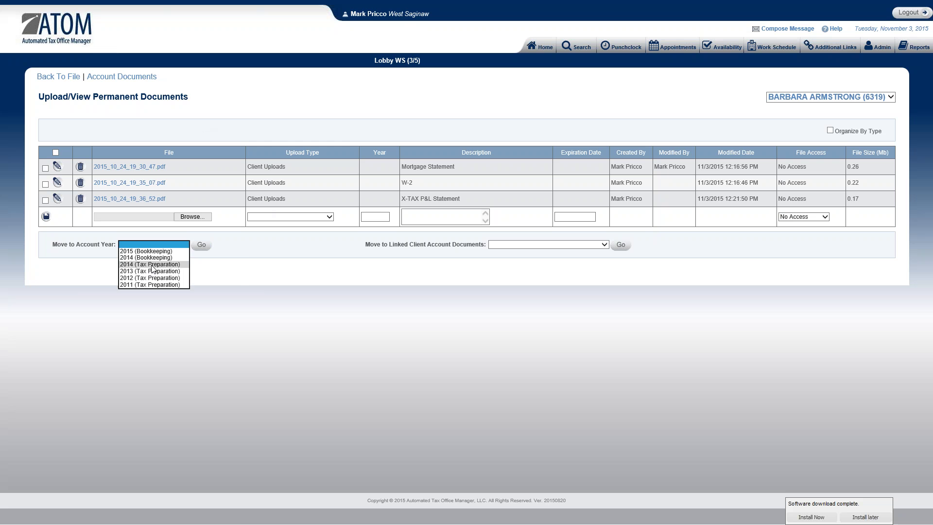
{"action": "left_click", "coordinate": [151, 265]}
{"action": "left_click", "coordinate": [45, 169]}
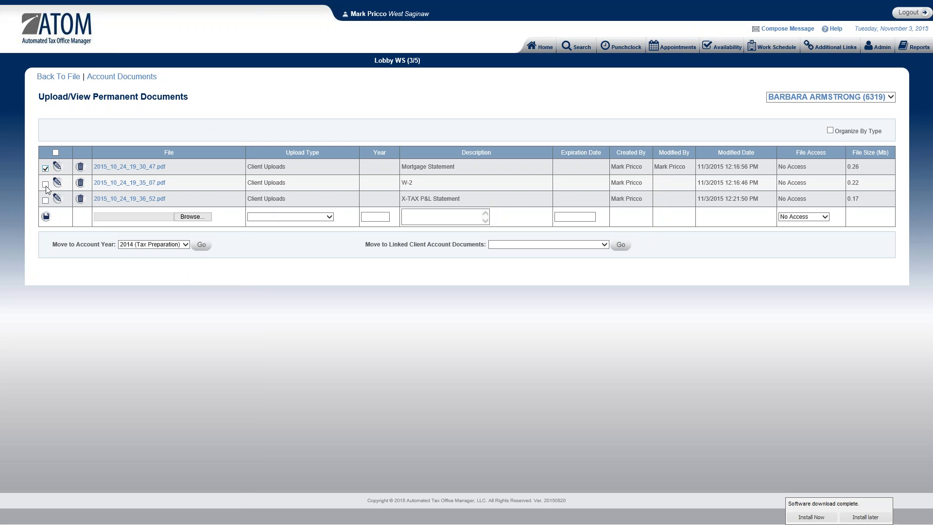
{"action": "left_click", "coordinate": [45, 184]}
{"action": "left_click", "coordinate": [201, 245]}
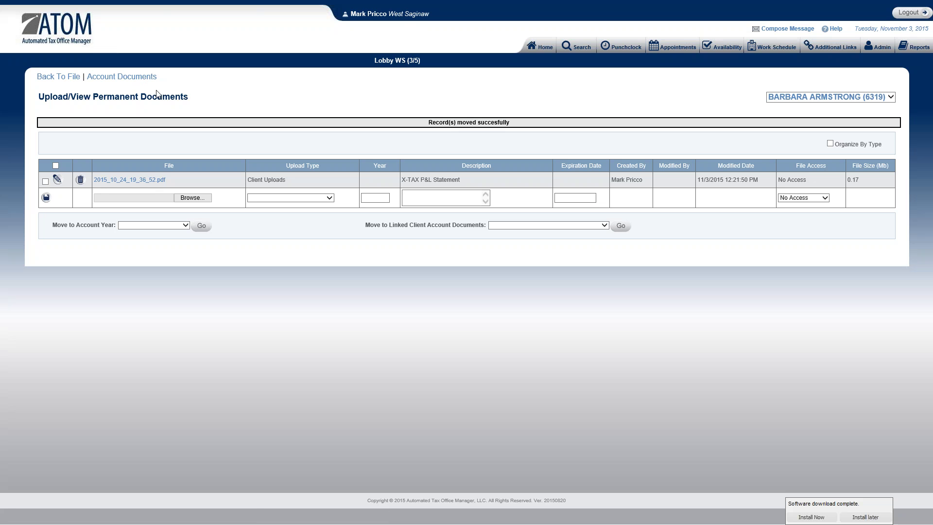
- Show the 2014 (Tax Preparation) account documents to confirm the Mortgage Statement and W-2 arrived
{"action": "left_click", "coordinate": [133, 81]}
{"action": "left_click", "coordinate": [149, 132]}
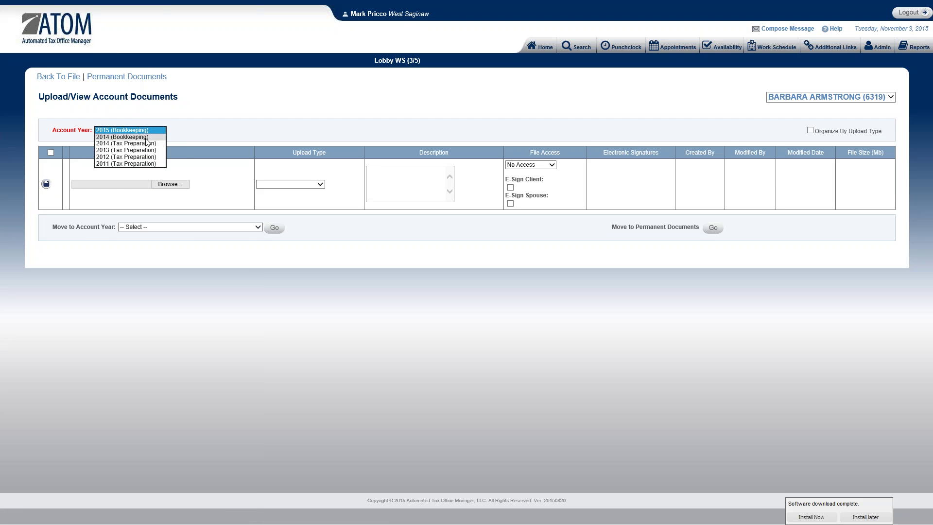
{"action": "left_click", "coordinate": [145, 143]}
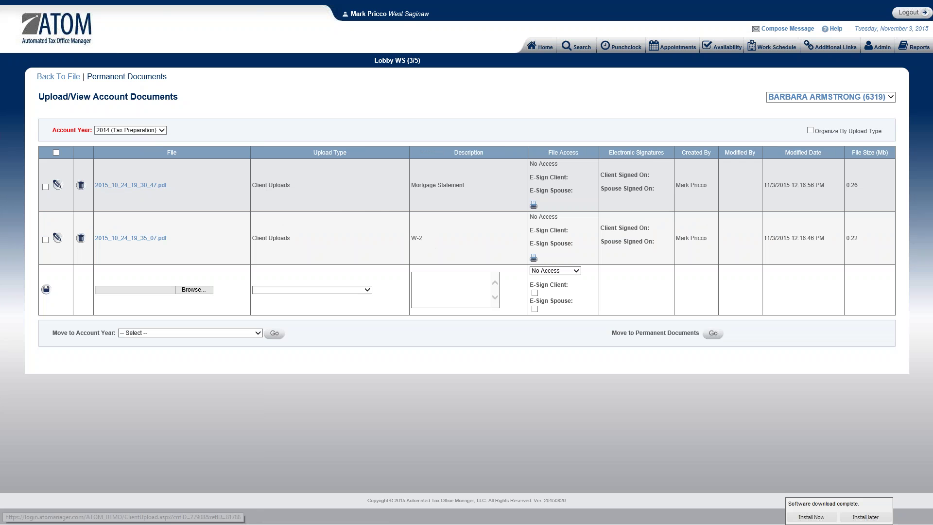
- Return to permanent documents, check X-TAX CPA PLC's empty list, then switch back to the individual client
{"action": "left_click", "coordinate": [129, 78]}
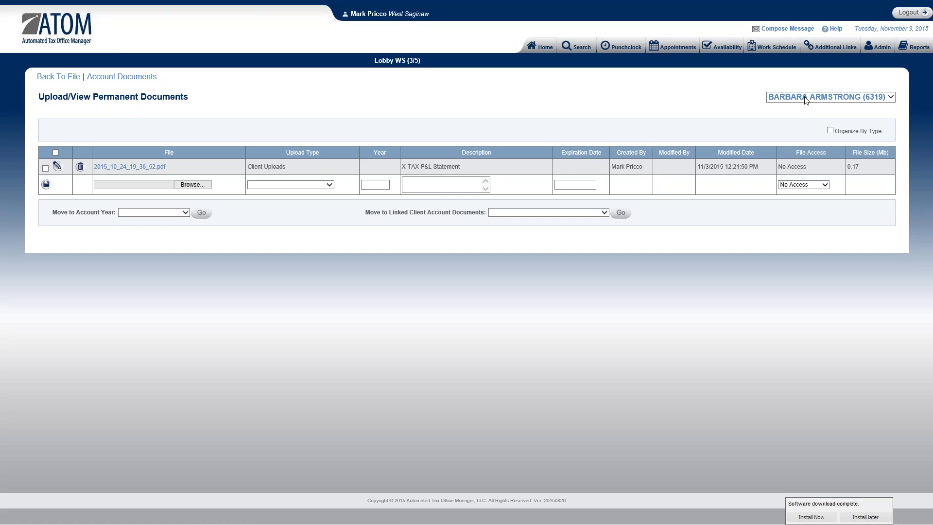
{"action": "left_click", "coordinate": [879, 100]}
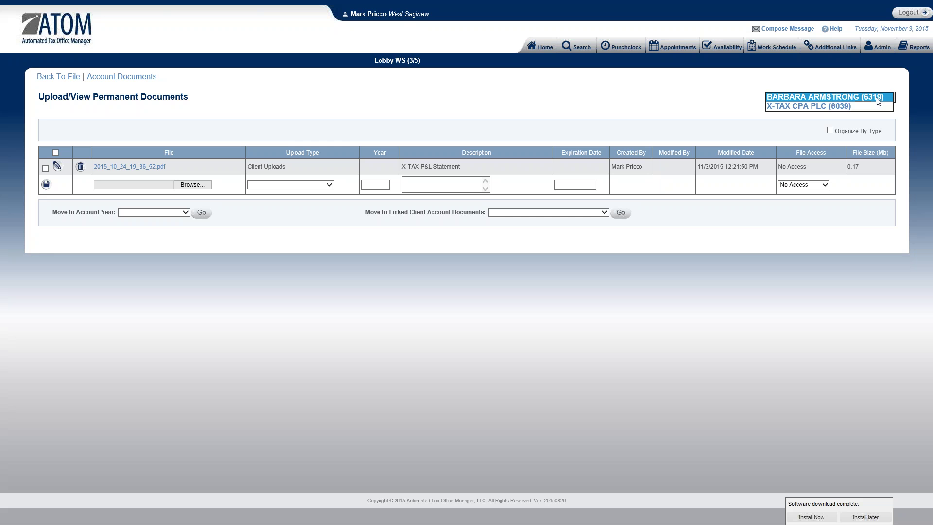
{"action": "left_click", "coordinate": [831, 110]}
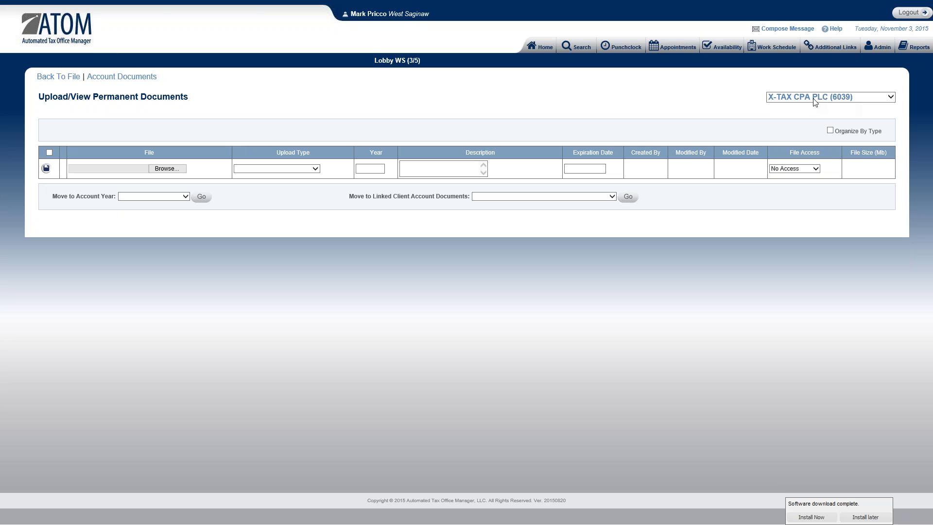
{"action": "left_click", "coordinate": [815, 99]}
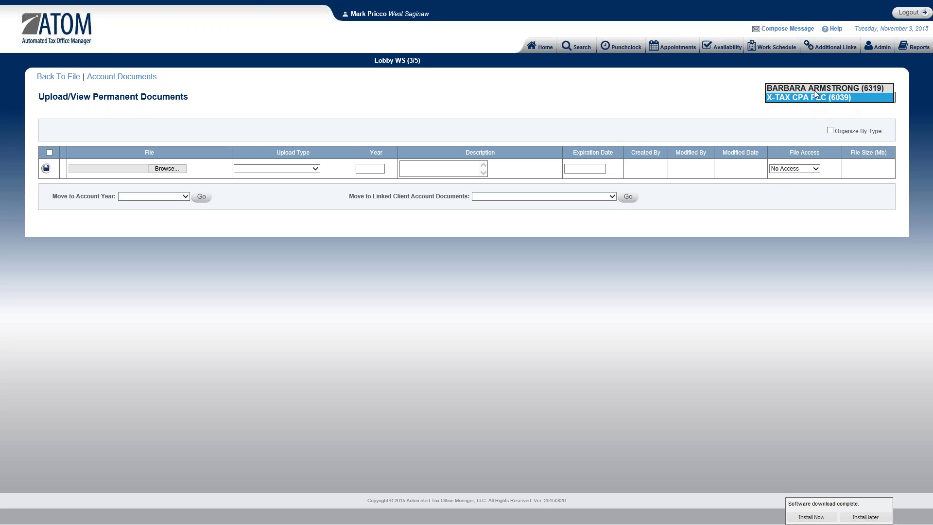
{"action": "left_click", "coordinate": [814, 89]}
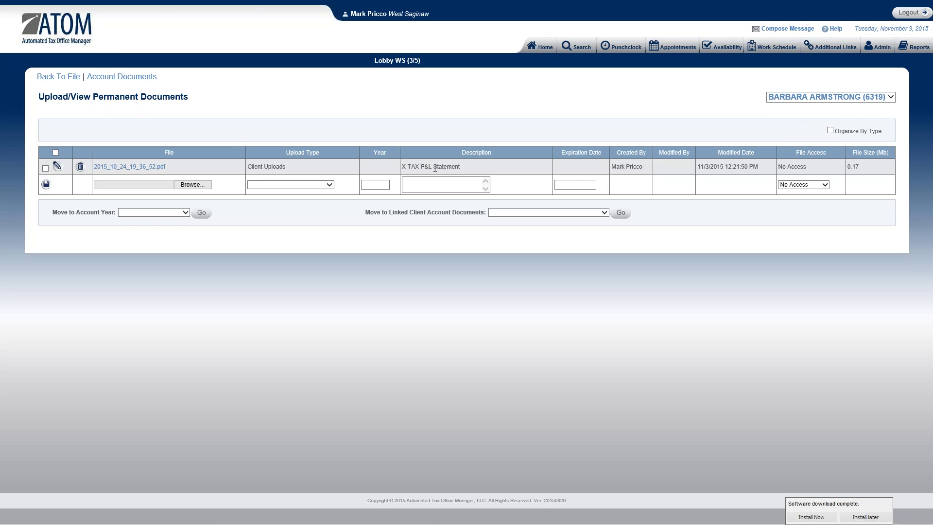
- Move the X-TAX P&L Statement to the linked X-TAX CPA PLC - 2014 (Tax Preparation) documents
{"action": "left_click", "coordinate": [45, 168]}
{"action": "left_click", "coordinate": [503, 213]}
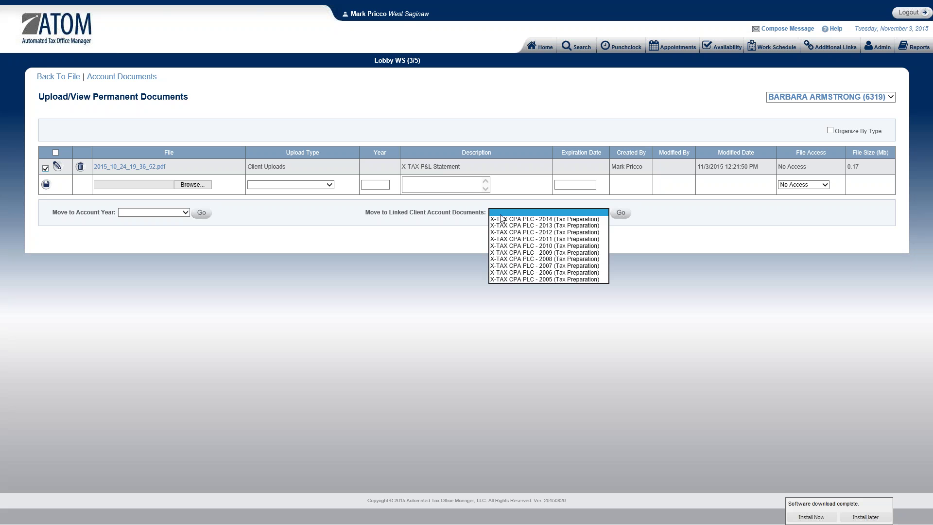
{"action": "left_click", "coordinate": [563, 220]}
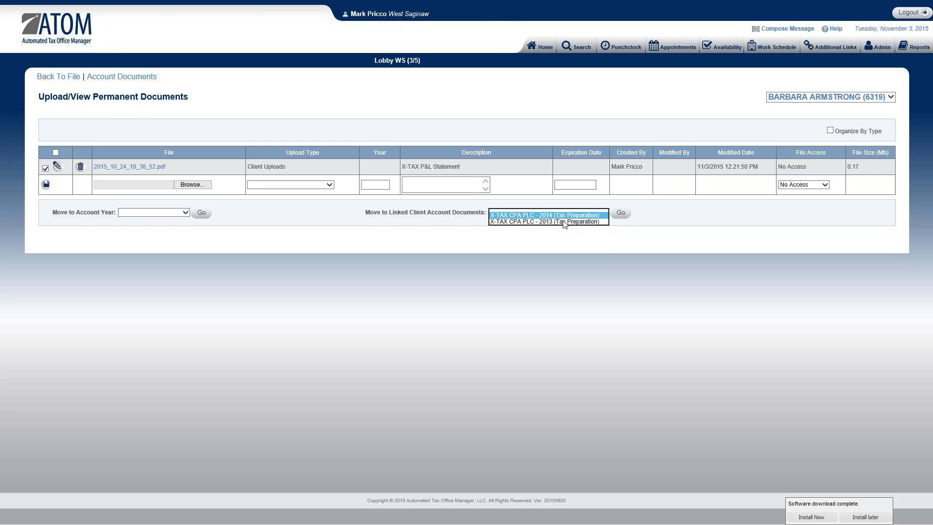
{"action": "left_click", "coordinate": [620, 214]}
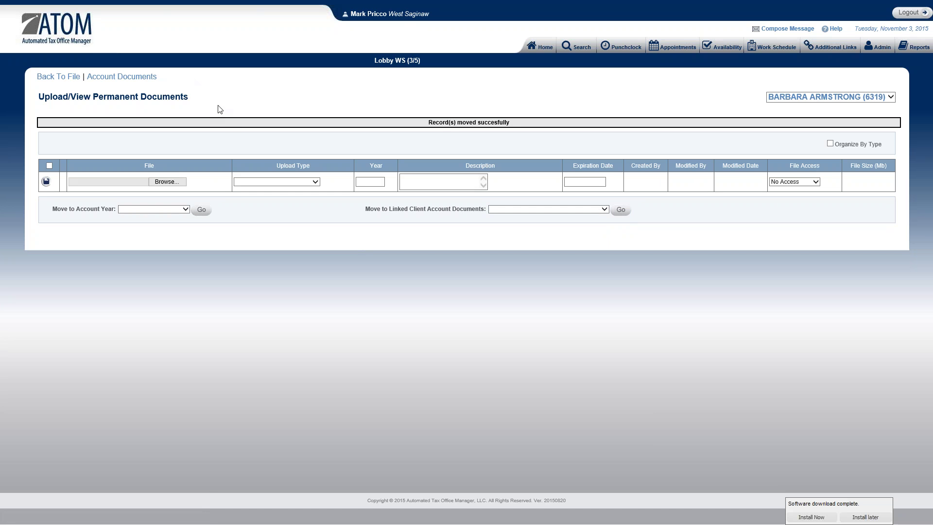
- Switch to the X-TAX CPA PLC client and view its account documents listing the P&L Statement
{"action": "left_click", "coordinate": [792, 99]}
{"action": "left_click", "coordinate": [791, 98]}
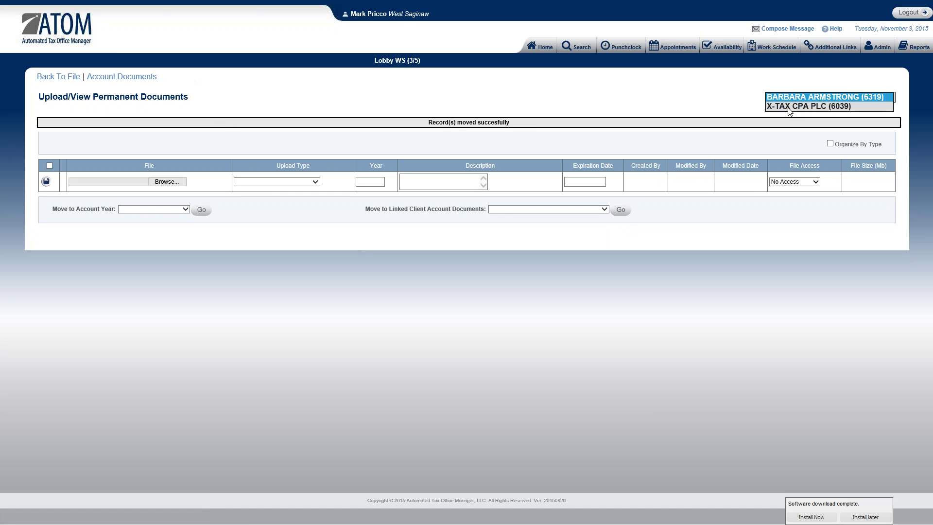
{"action": "left_click", "coordinate": [789, 110]}
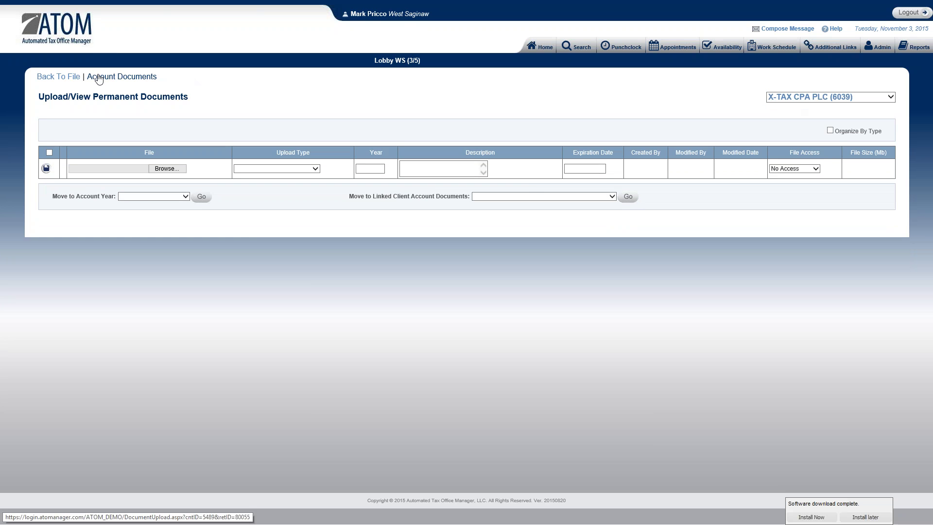
{"action": "left_click", "coordinate": [99, 78]}
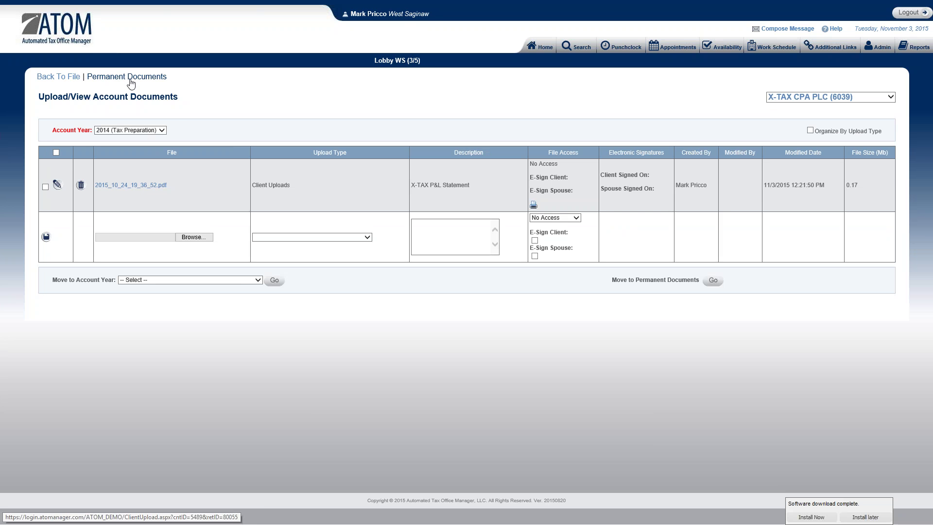
- Open X-TAX CPA PLC's Permanent Documents page, which has no files yet
{"action": "left_click", "coordinate": [131, 82]}
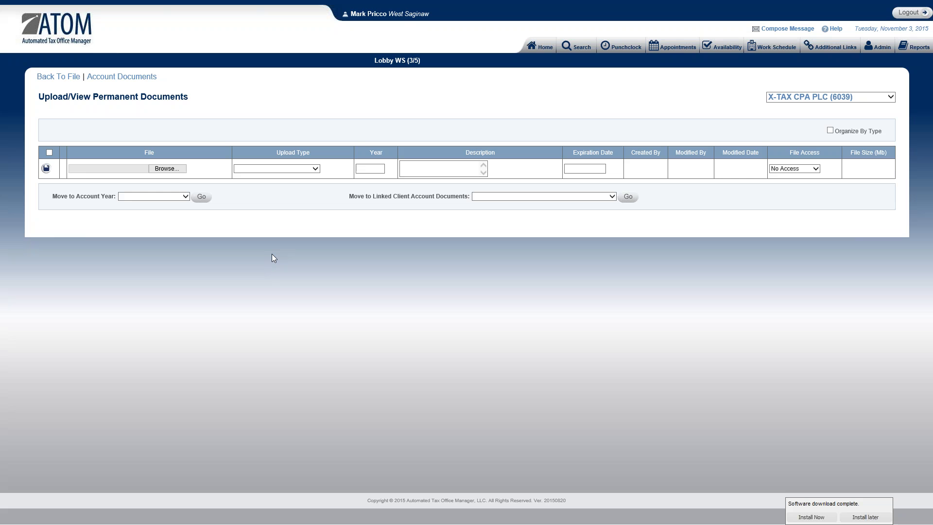
- Attach ID.pdf from the Scans folder to a new permanent document upload row
{"action": "left_click", "coordinate": [373, 168]}
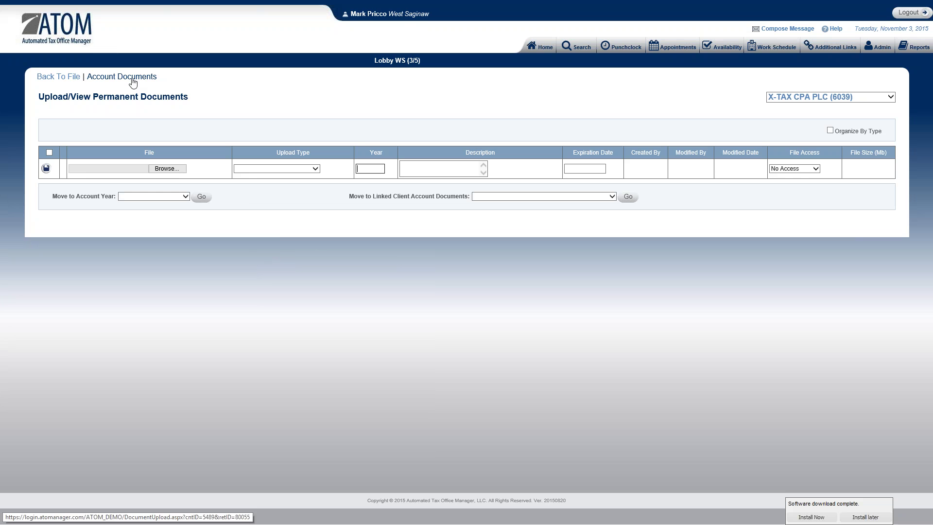
{"action": "left_click", "coordinate": [176, 170]}
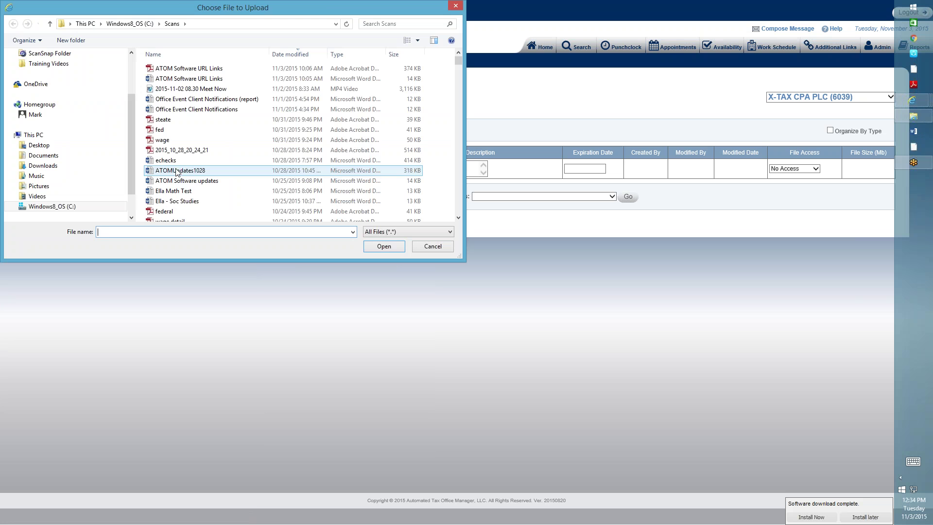
{"action": "left_click", "coordinate": [240, 151]}
{"action": "scroll", "coordinate": [243, 160], "scroll_direction": "down", "scroll_amount": 3}
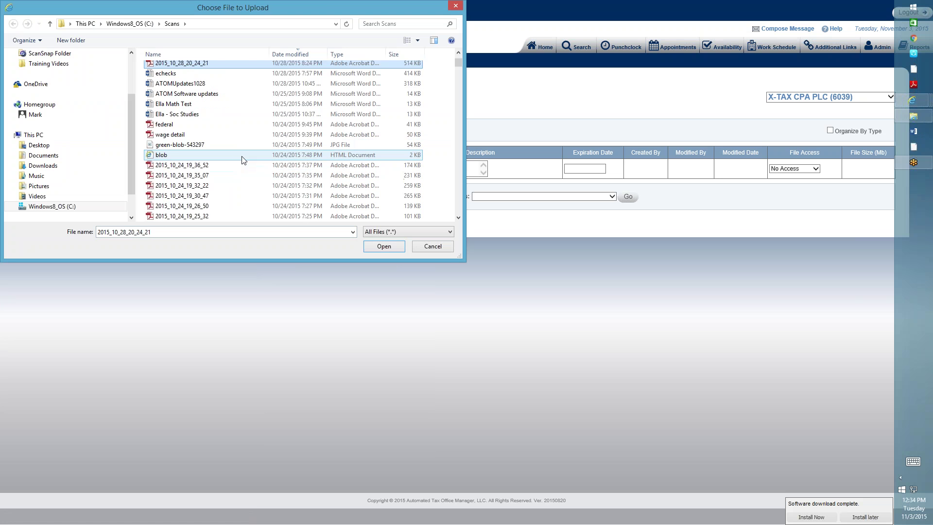
{"action": "scroll", "coordinate": [243, 160], "scroll_direction": "down", "scroll_amount": 4}
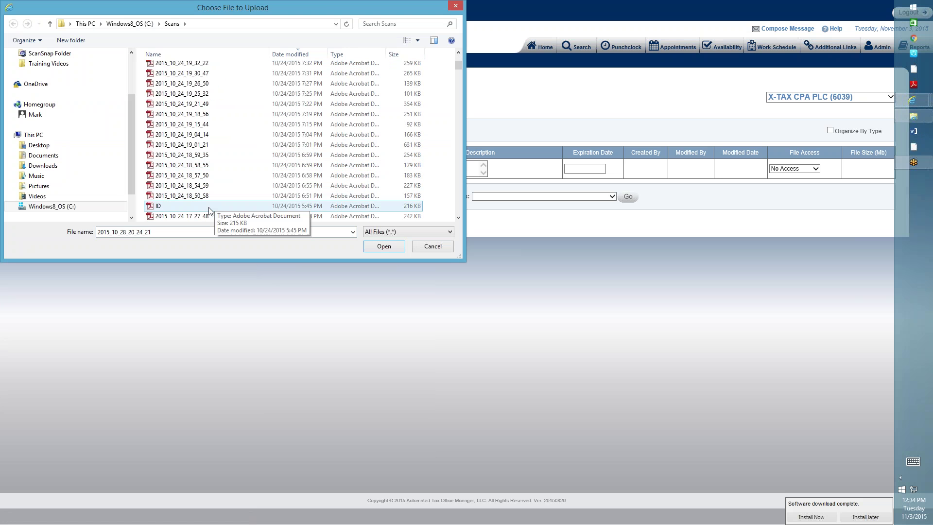
{"action": "left_click", "coordinate": [209, 210]}
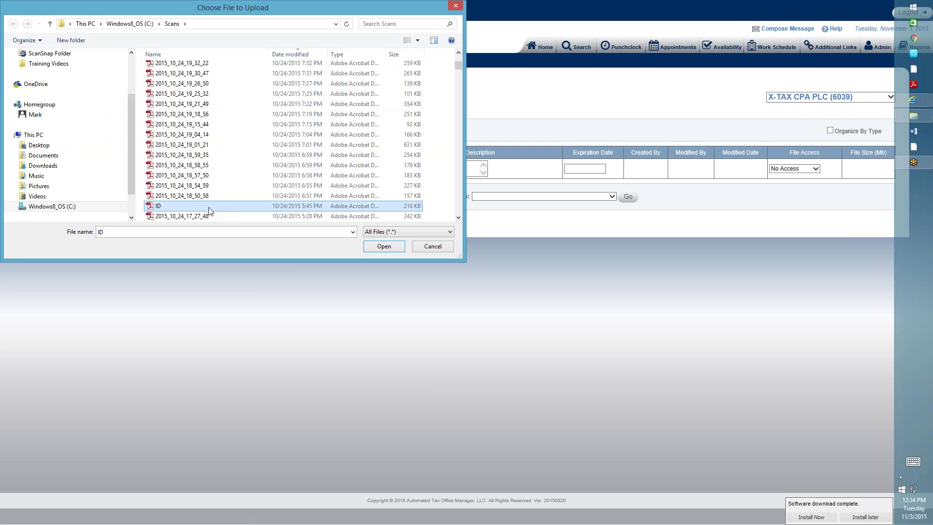
{"action": "double_click", "coordinate": [210, 210]}
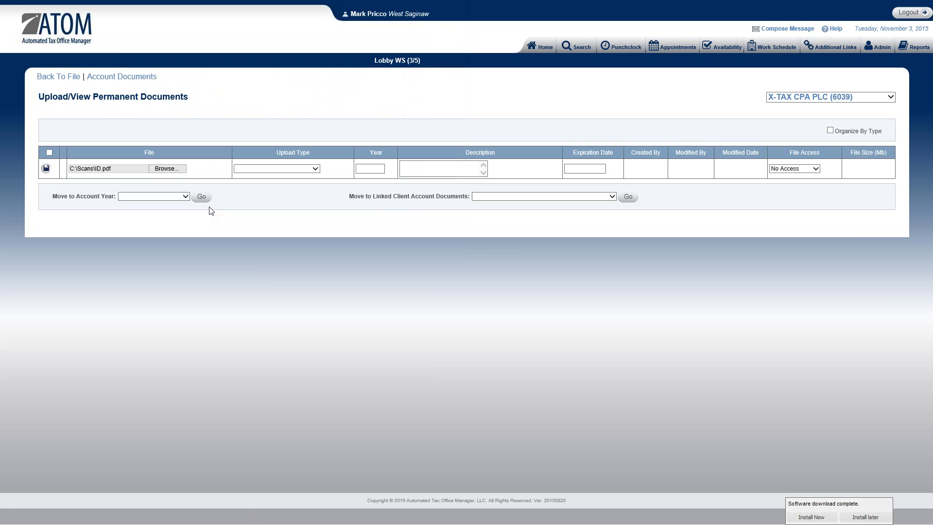
- Set the ID.pdf row to type ID - TAXPAYER, expiration 02/03/2016, and Full Access
{"action": "left_click", "coordinate": [262, 169]}
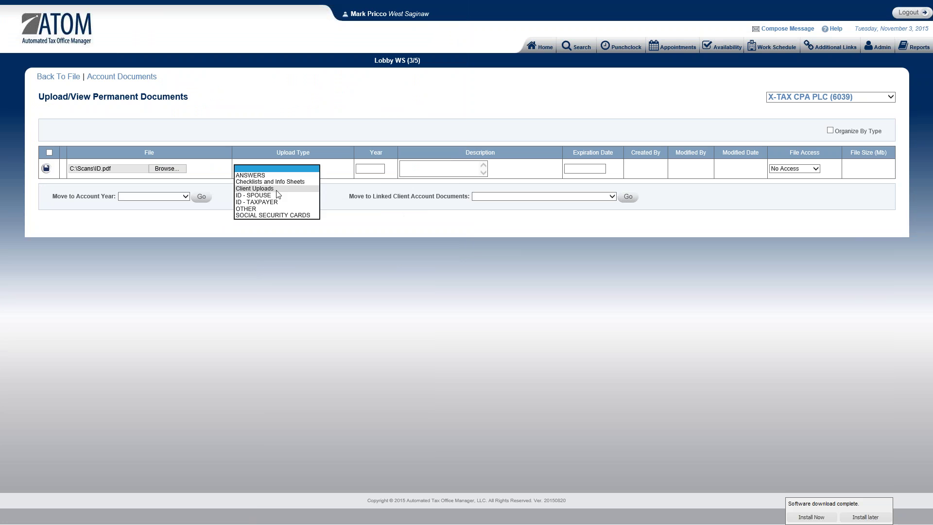
{"action": "left_click", "coordinate": [271, 203]}
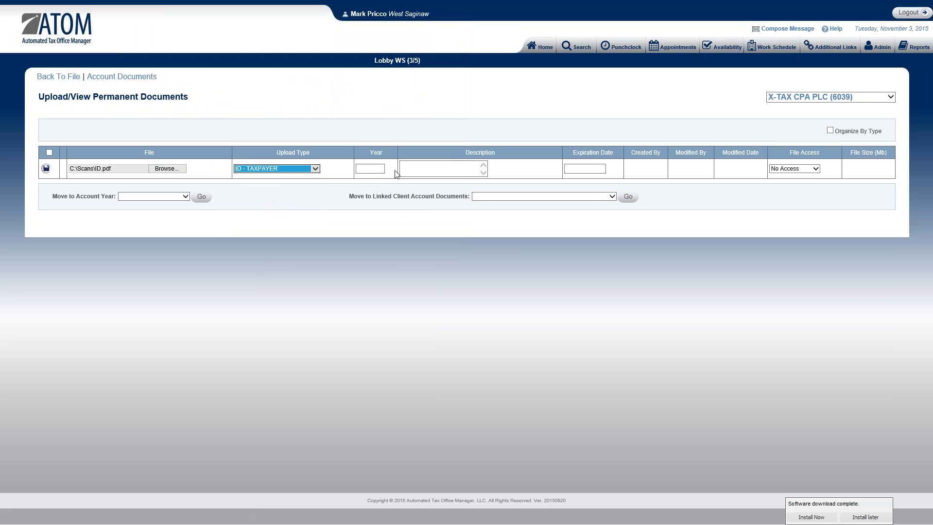
{"action": "left_click", "coordinate": [426, 170]}
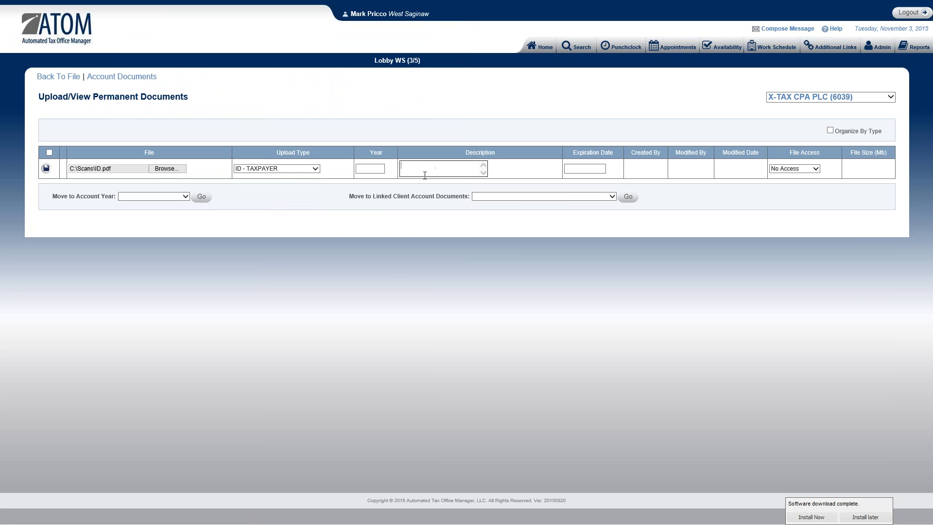
{"action": "left_click", "coordinate": [570, 170]}
{"action": "type", "text": "02/03/"}
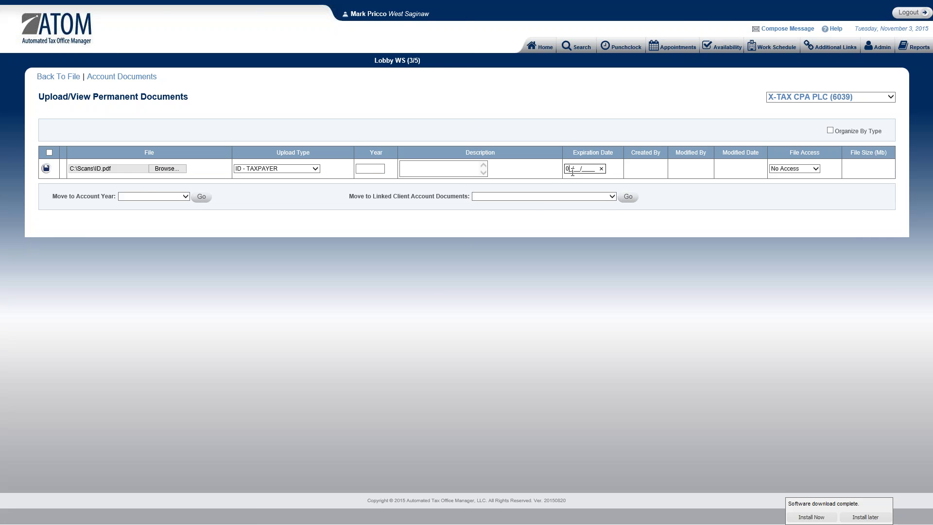
{"action": "type", "text": "2016"}
{"action": "left_click", "coordinate": [802, 169]}
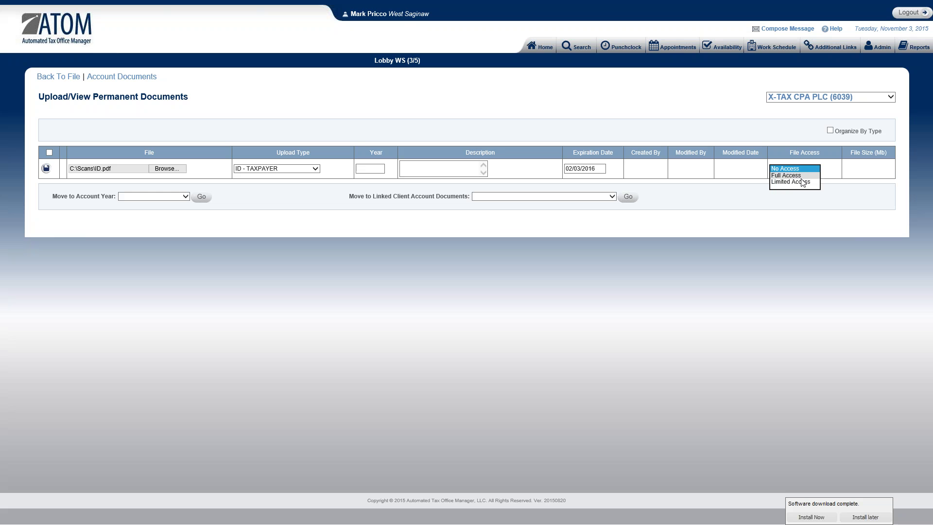
{"action": "left_click", "coordinate": [801, 201]}
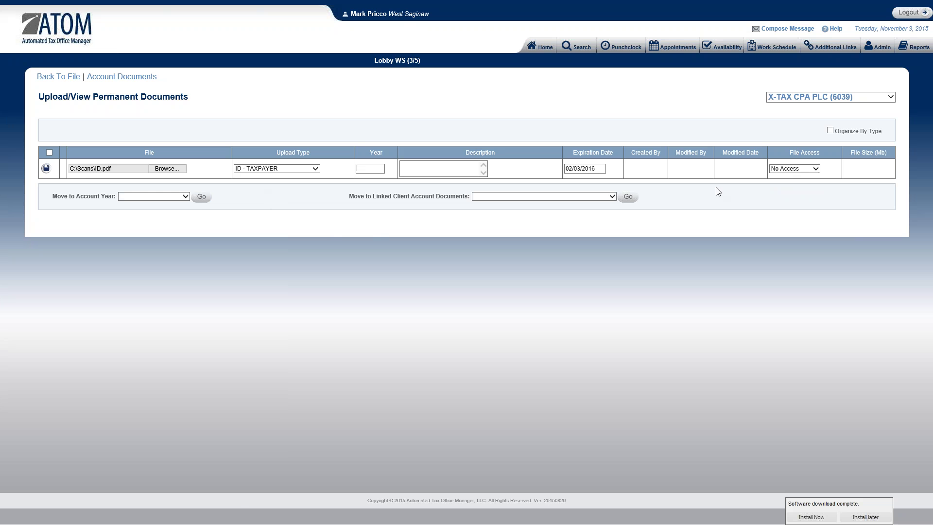
{"action": "left_click", "coordinate": [797, 171]}
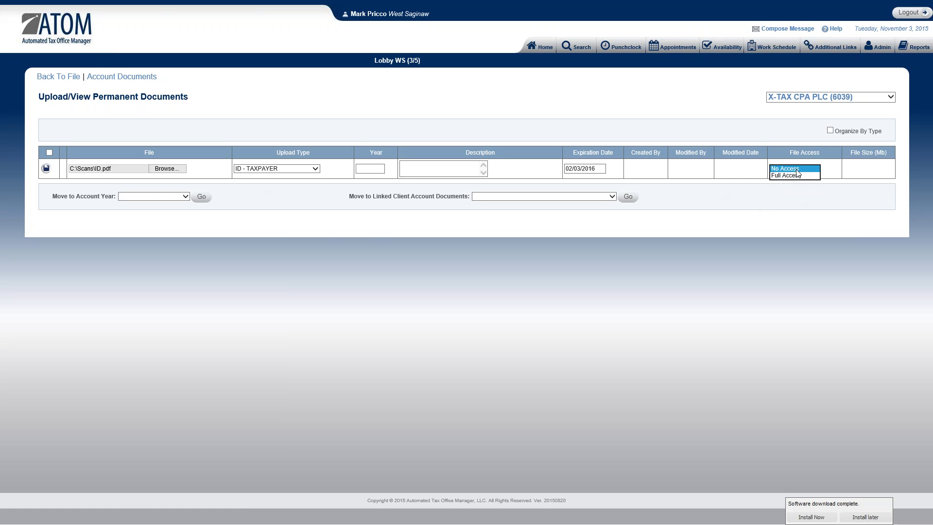
{"action": "left_click", "coordinate": [800, 182]}
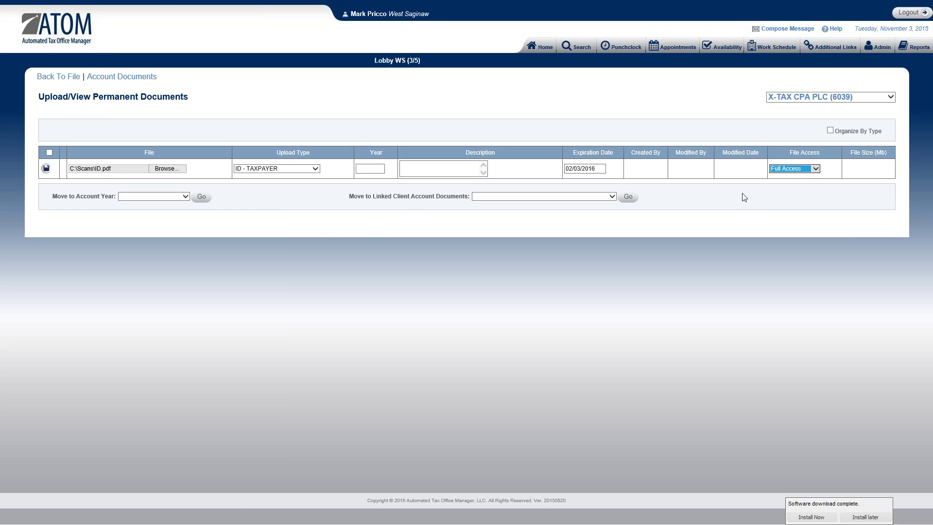
- Save the ID - TAXPAYER upload, then attach the 2015_10_24_17_27_48 scan to a new row
{"action": "left_click", "coordinate": [46, 168]}
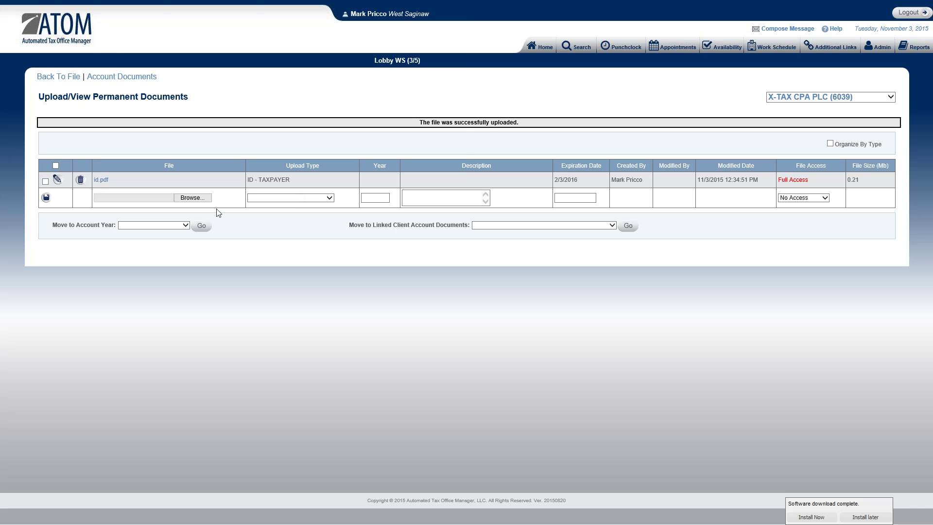
{"action": "left_click", "coordinate": [200, 201]}
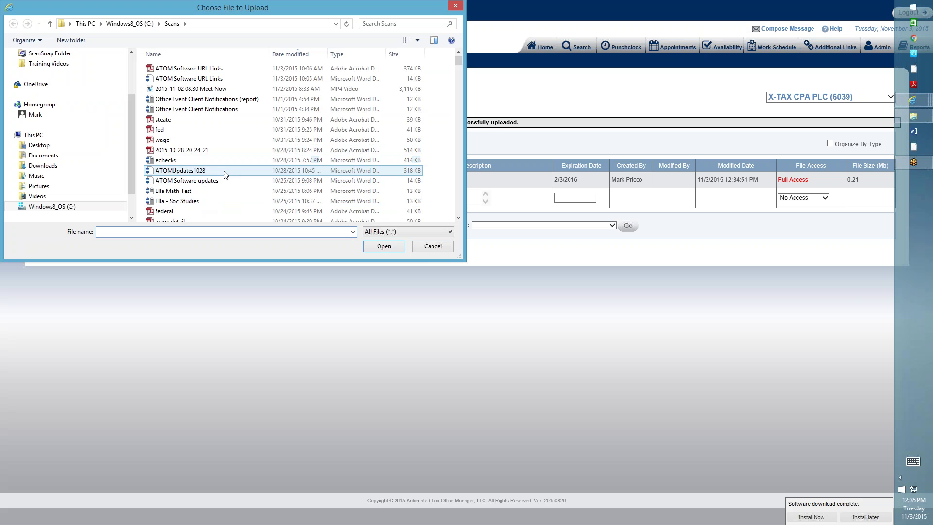
{"action": "left_click_drag", "start_coordinate": [460, 60], "coordinate": [460, 69]}
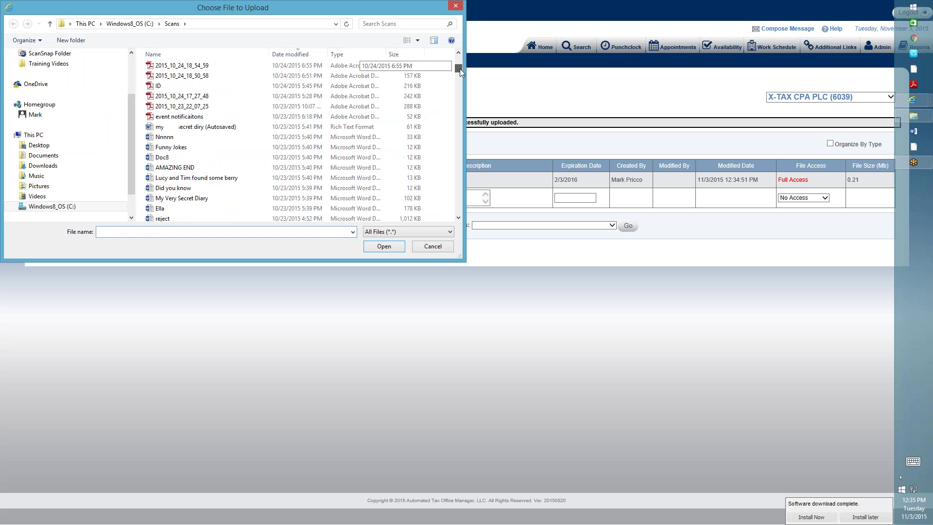
{"action": "double_click", "coordinate": [213, 96]}
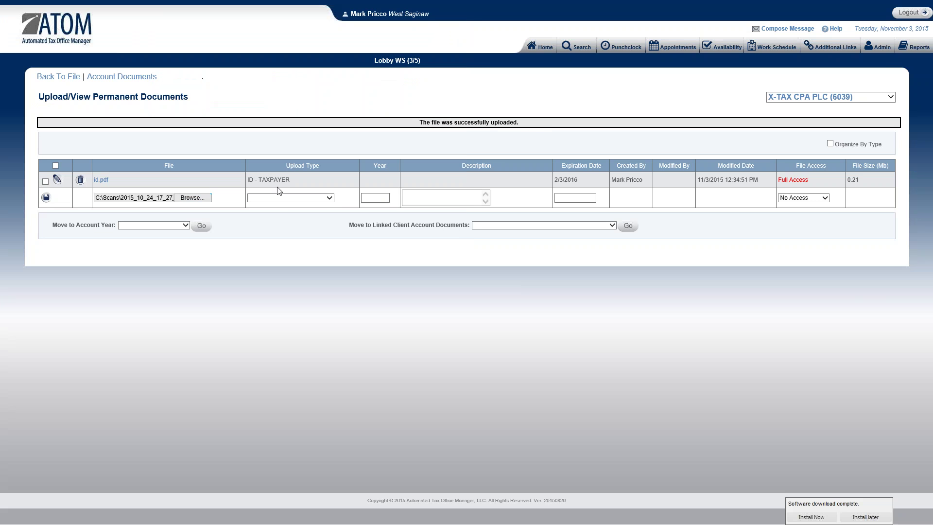
- Set the upload type of the 2015_10_24_17_27 scan row to SOCIAL SECURITY CARDS
{"action": "left_click", "coordinate": [281, 197]}
{"action": "left_click", "coordinate": [282, 247]}
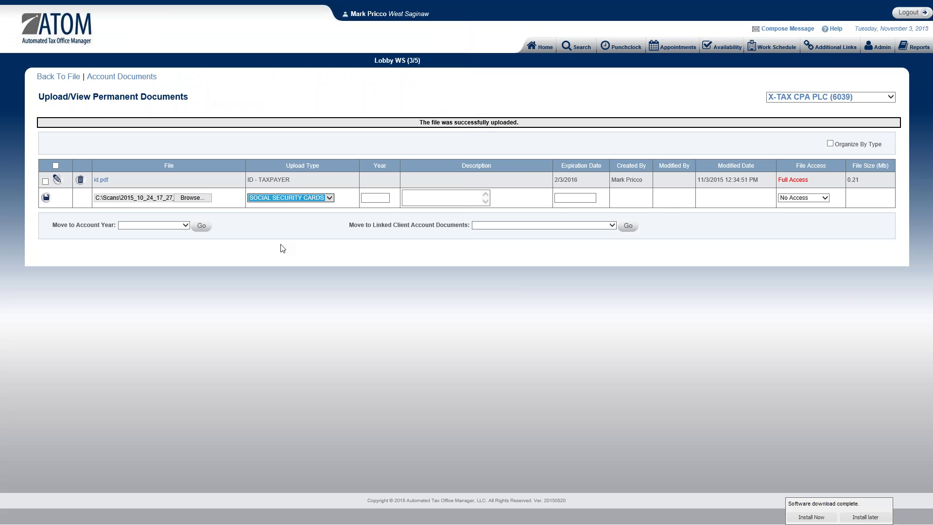
{"action": "left_click", "coordinate": [302, 199]}
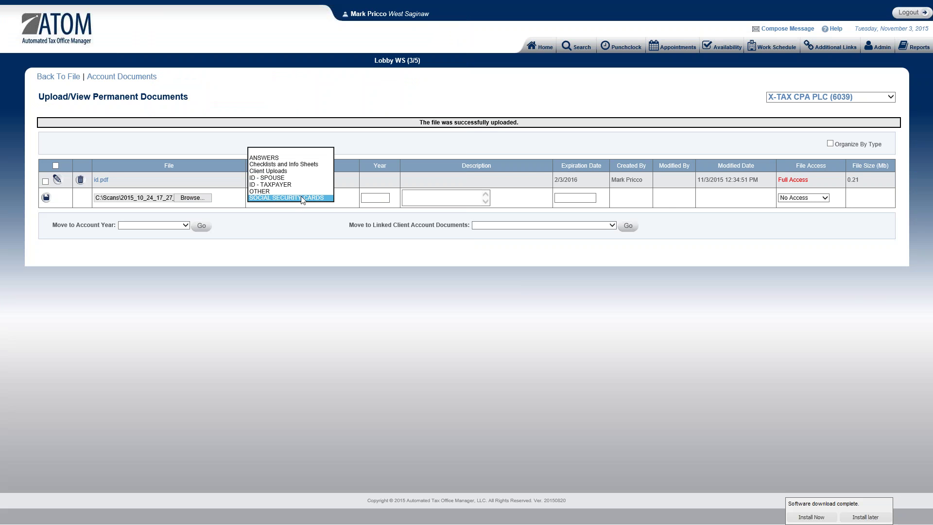
{"action": "left_click", "coordinate": [298, 222]}
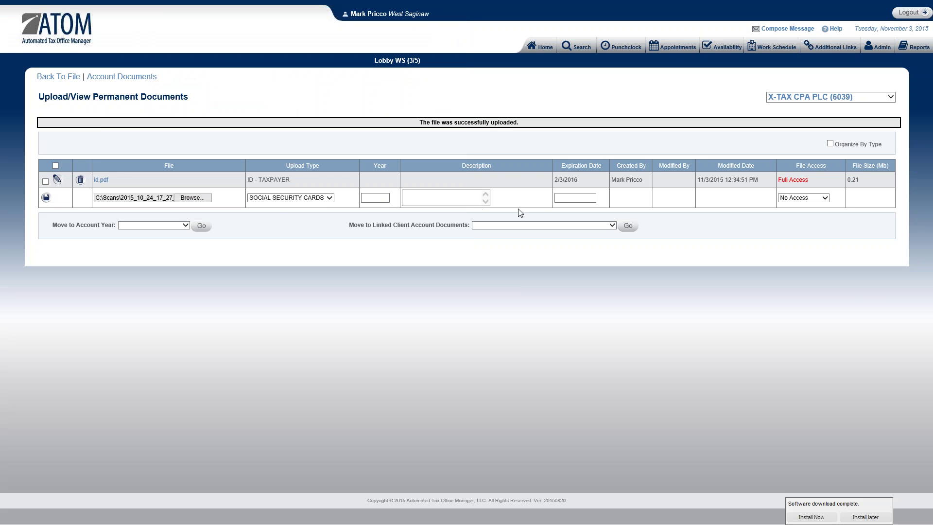
- Save the SOCIAL SECURITY CARDS upload row for the 2015_10_24_17_27 scan
{"action": "left_click", "coordinate": [46, 197]}
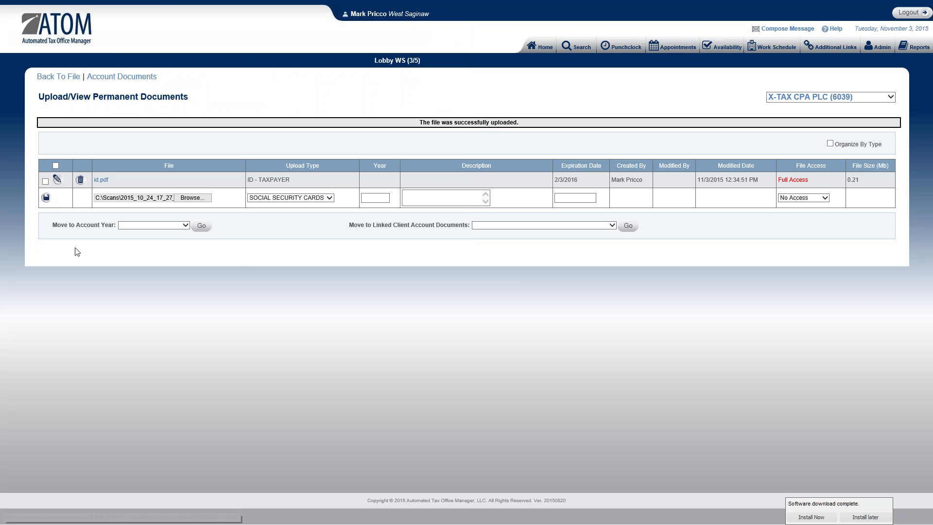